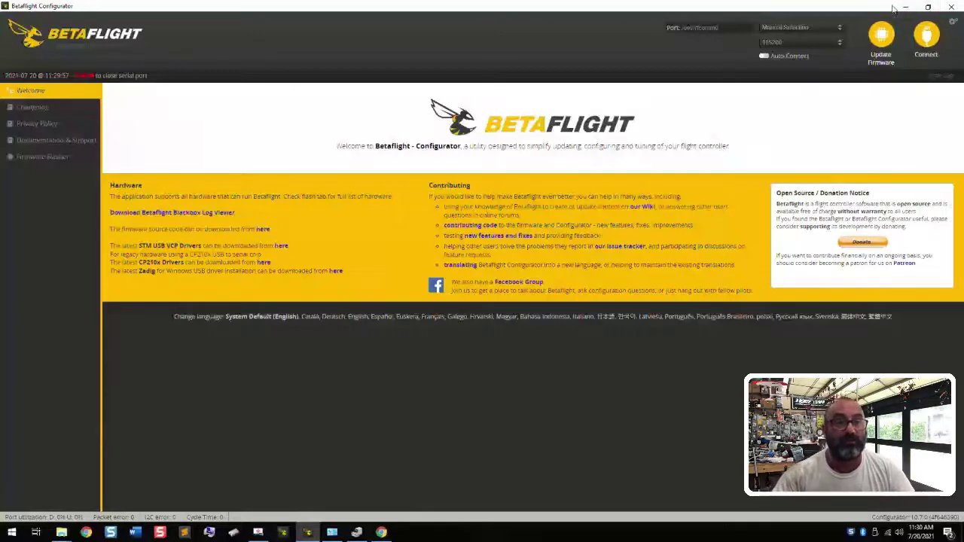
Minimize Betaflight Configurator, close the Device Manager and File Explorer windows, and dismiss the browser's downloads bar
left_click(906, 7)
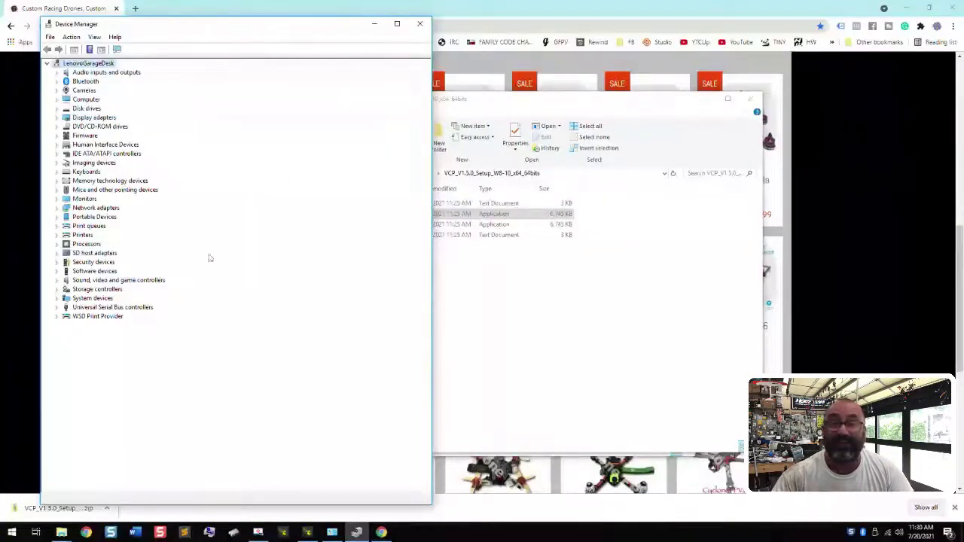
left_click(422, 26)
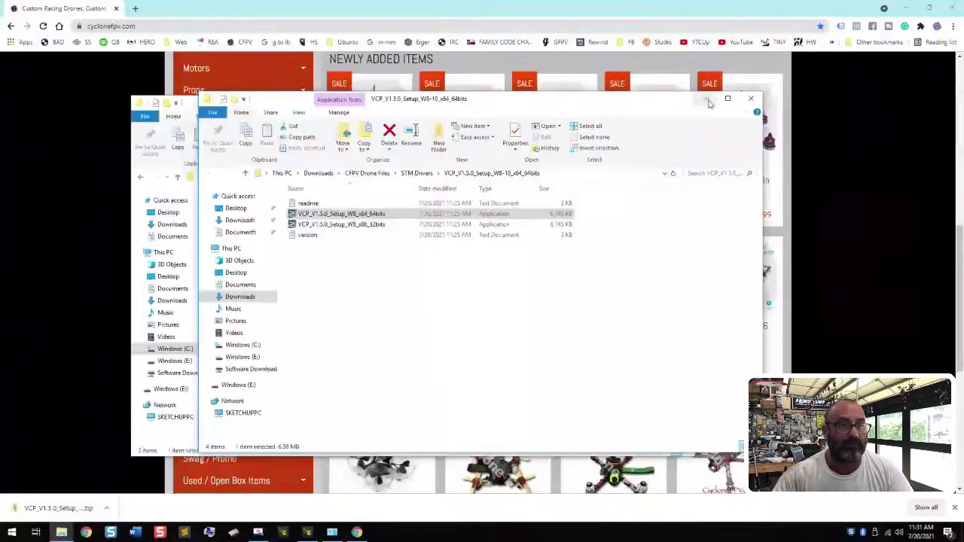
left_click(750, 98)
left_click(683, 102)
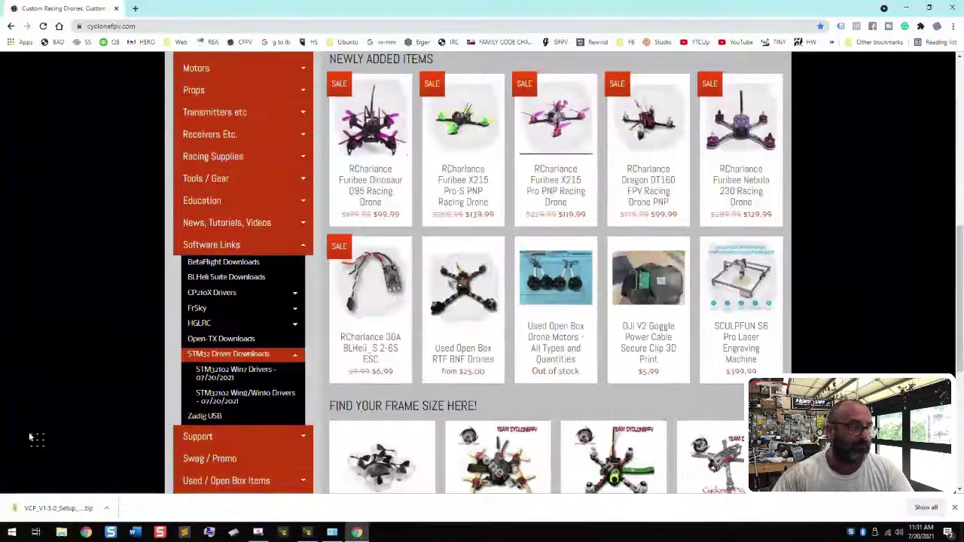
left_click(954, 509)
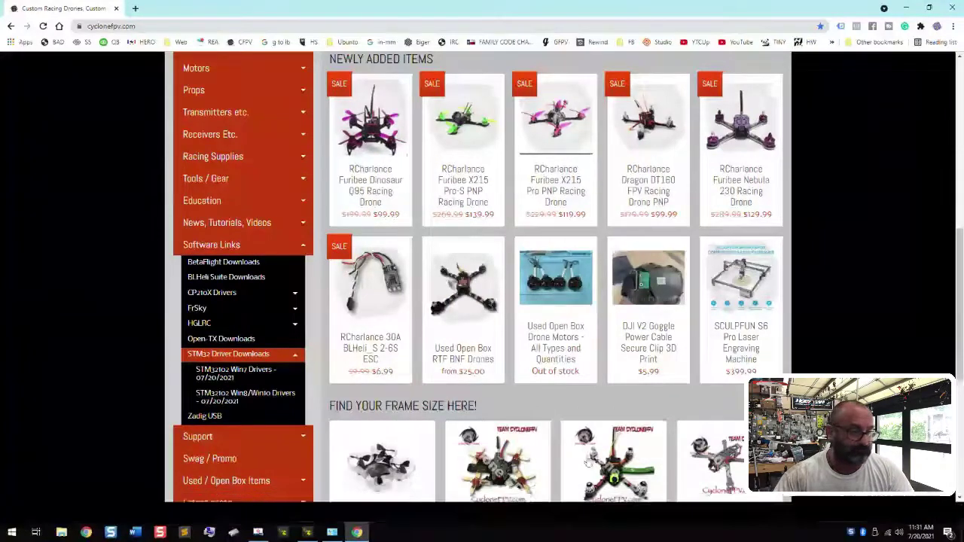
Open Device Manager from the Control Panel, enlarge its window, and expand the Universal Serial Bus devices category
right_click(6, 534)
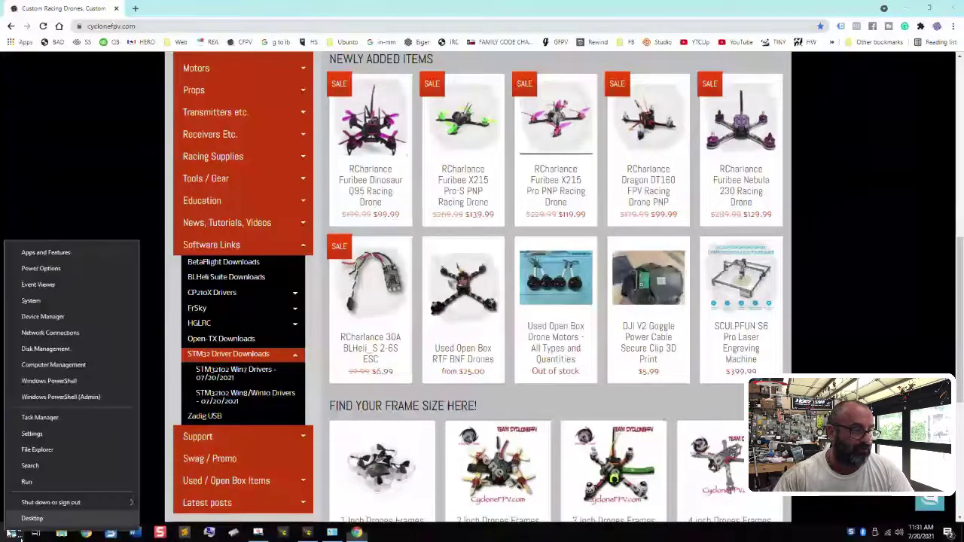
left_click(38, 482)
left_click(97, 502)
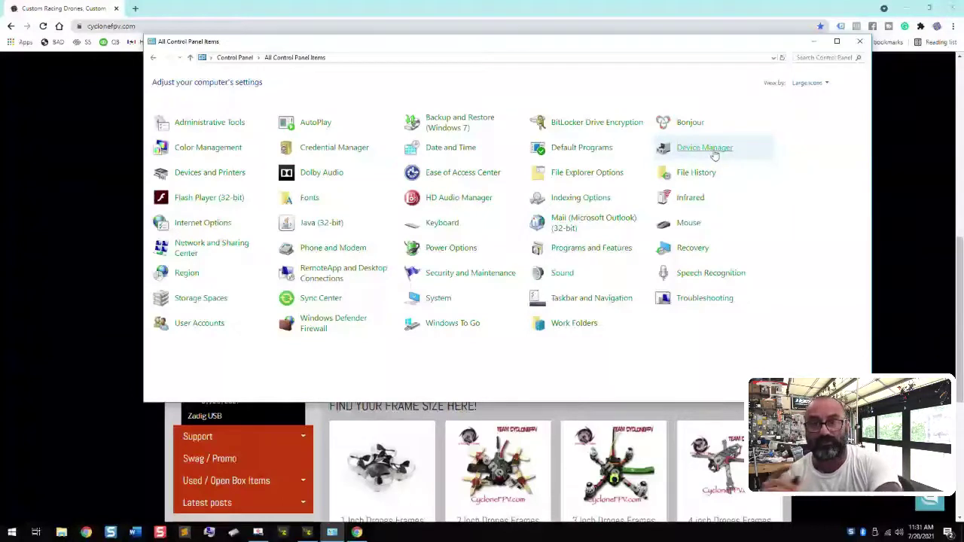
left_click(713, 155)
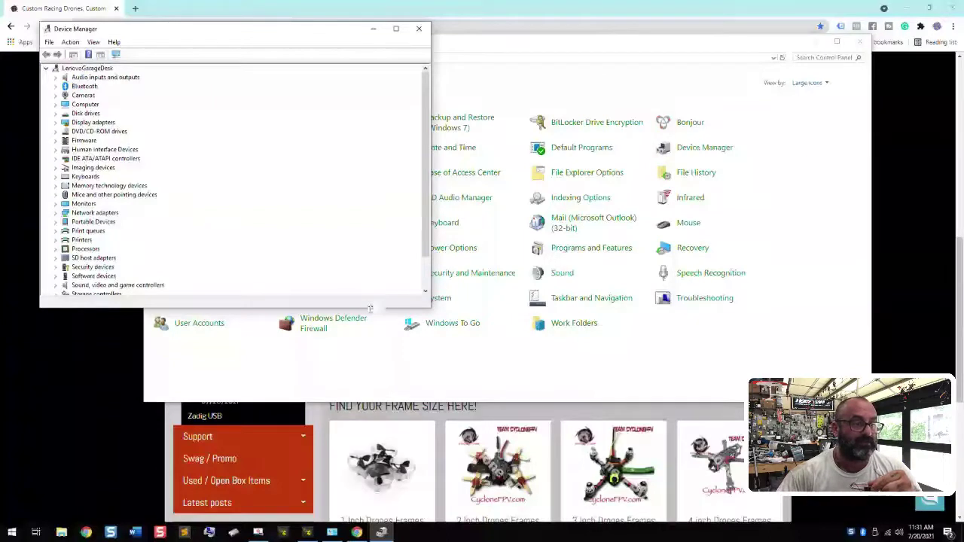
left_click_drag(369, 307, 358, 454)
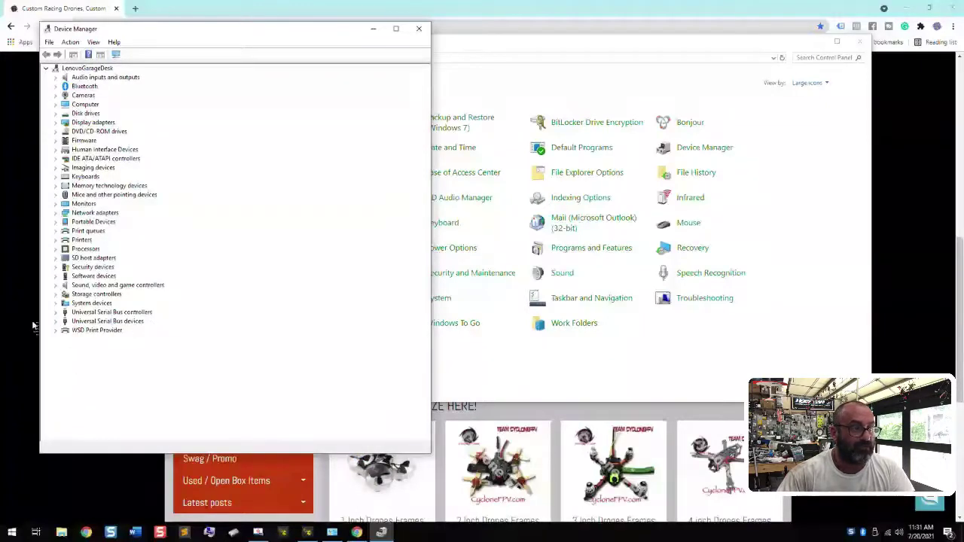
left_click(55, 321)
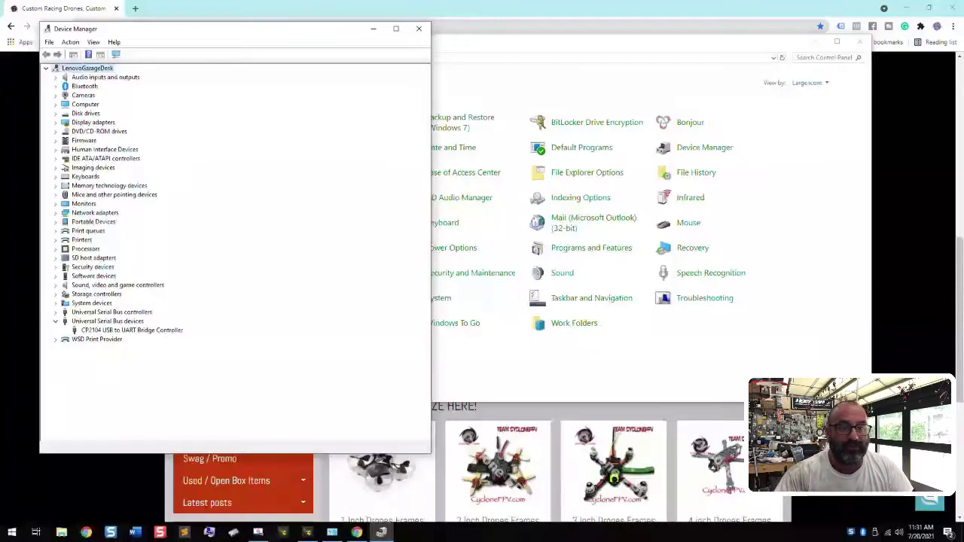
Return to the browser, open the CP210X Drivers link to Silicon Labs, and review the available VCP driver downloads
left_click(459, 407)
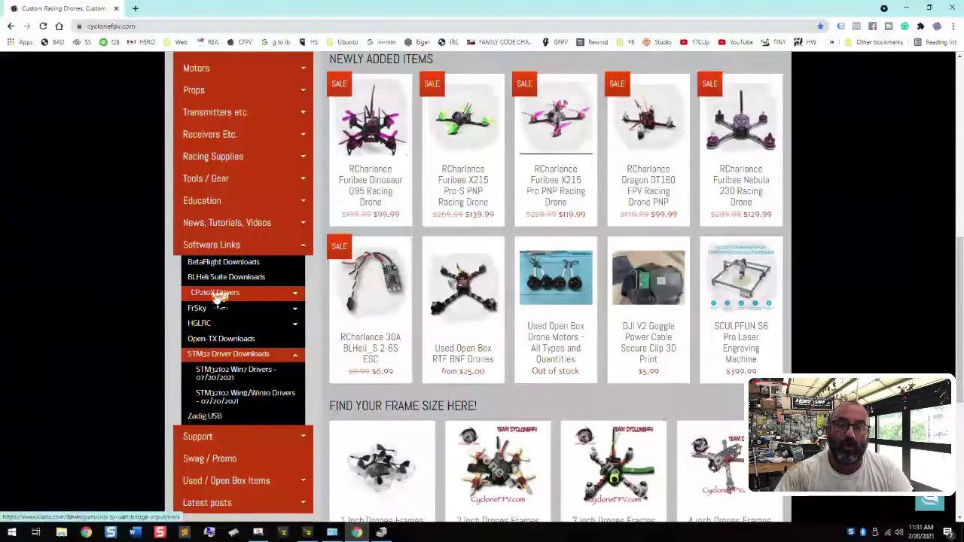
left_click(297, 300)
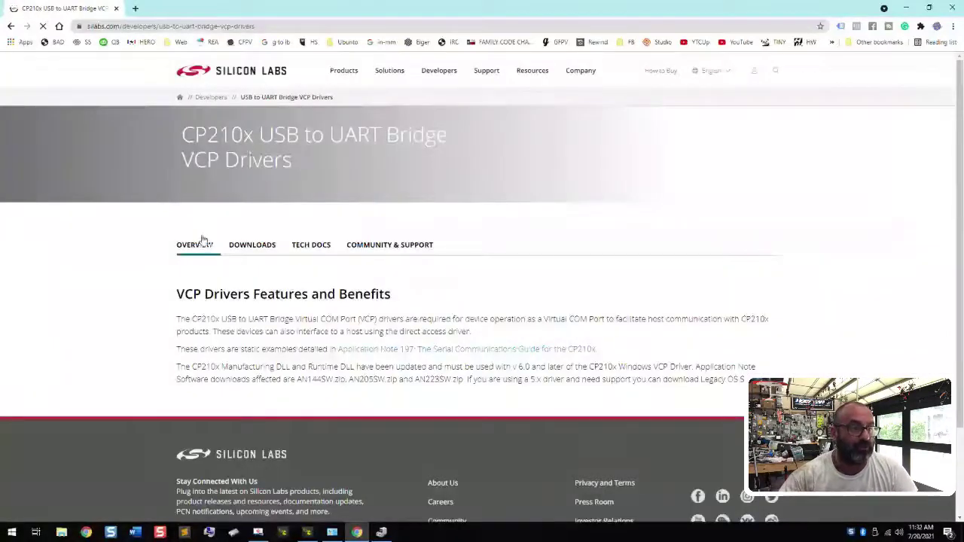
left_click(253, 247)
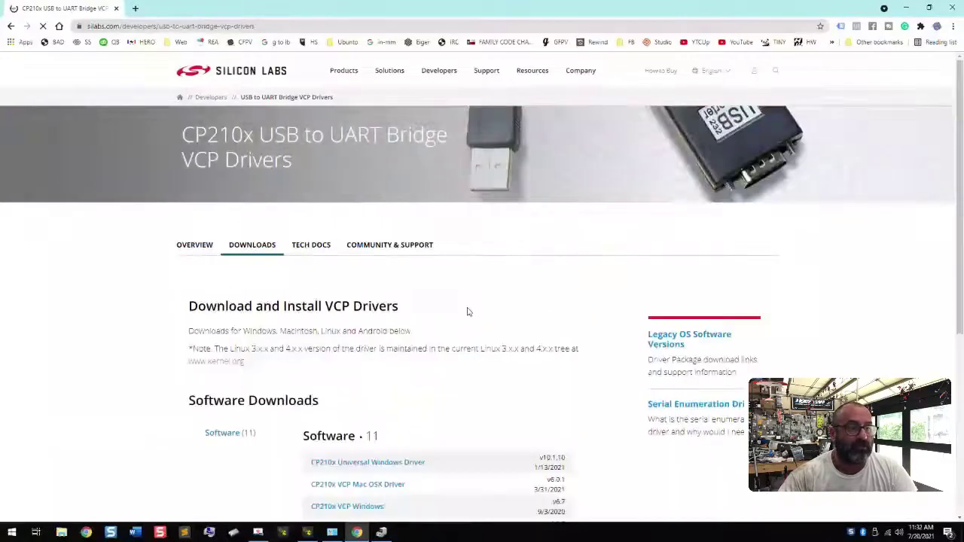
scroll(467, 311, "down", 2)
left_click(357, 383)
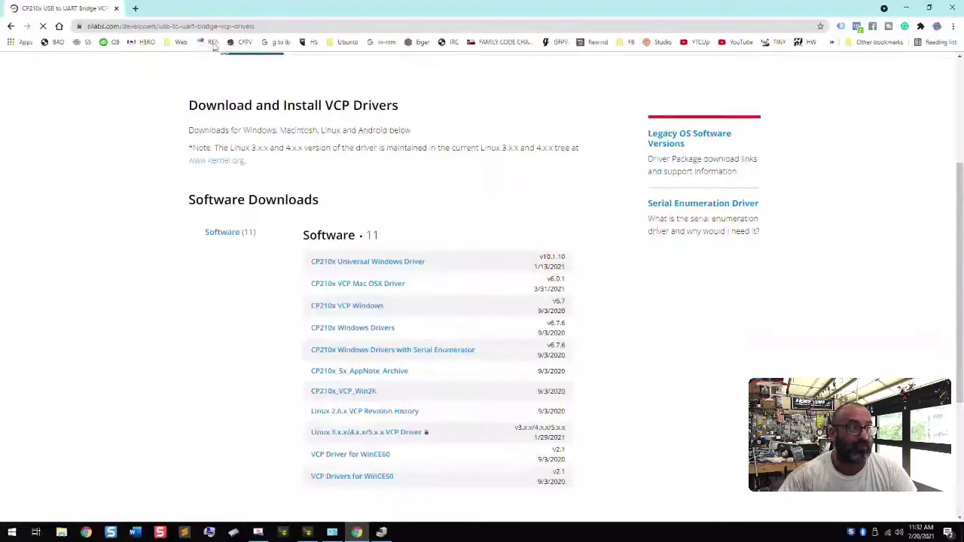
Go back to cyclonefpv.com and download the CP210X Universal Windows Driver from the CP210X Drivers section of Software Links
left_click(241, 42)
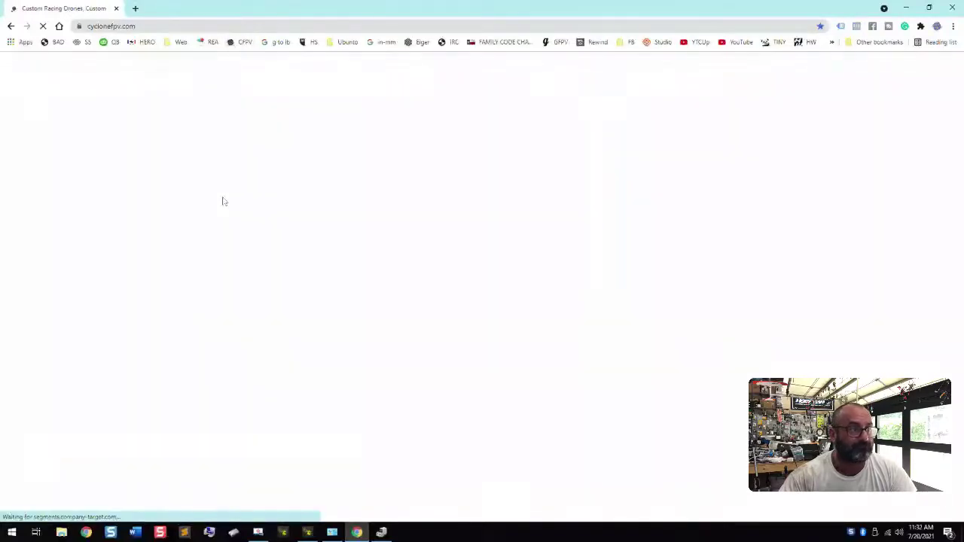
scroll(267, 325, "down", 5)
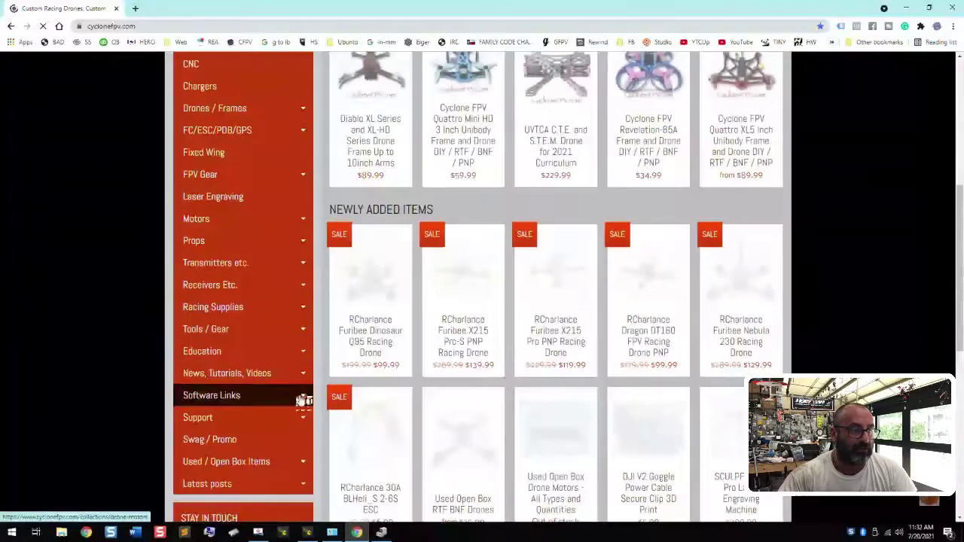
left_click(303, 399)
scroll(303, 392, "down", 1)
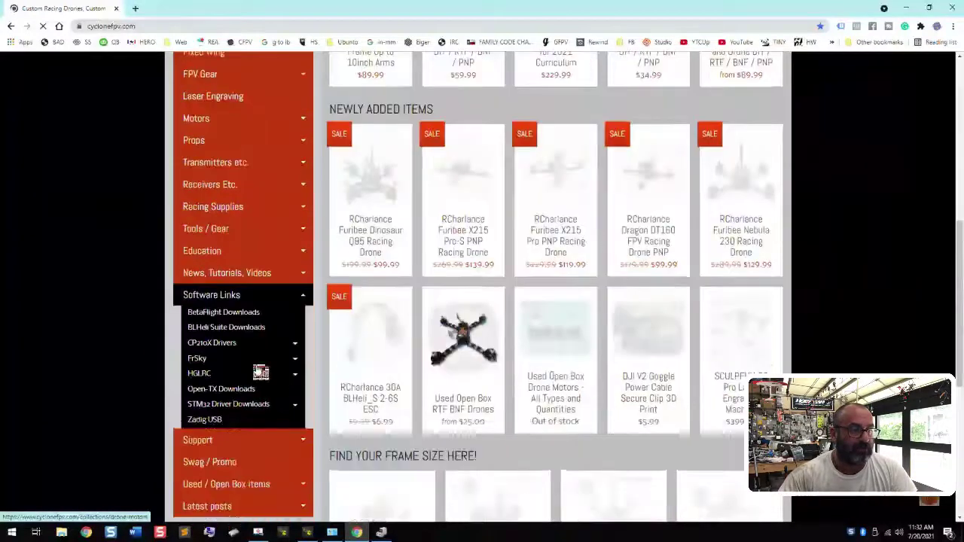
left_click(297, 344)
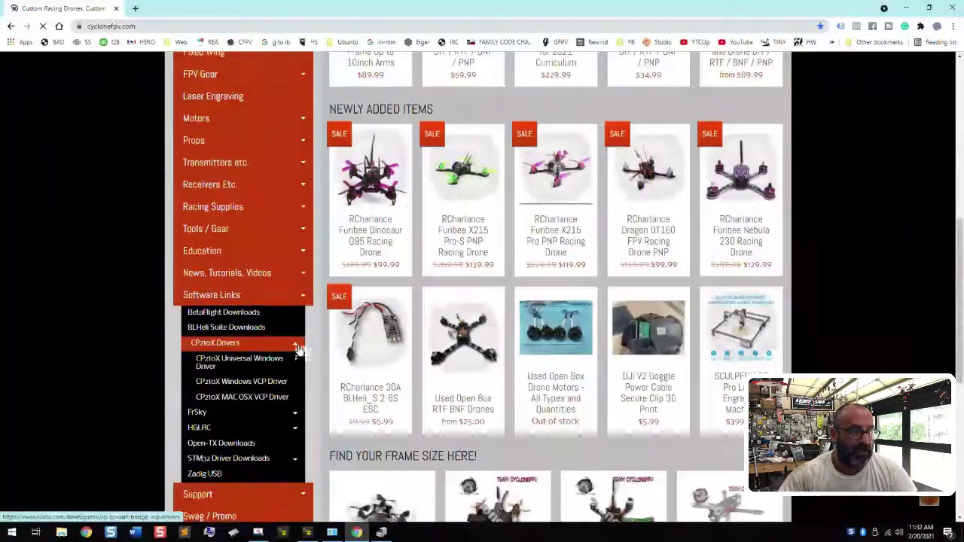
left_click(209, 367)
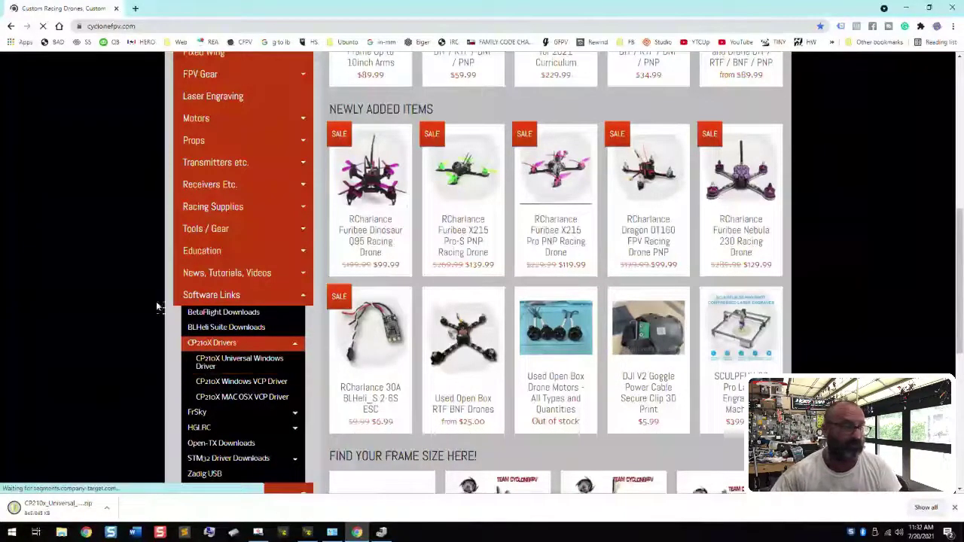
Show the downloaded CP210x_Universal_Windows_Driver archive in its folder and copy it into the CFPV Drone Files folder
left_click(106, 508)
left_click(136, 474)
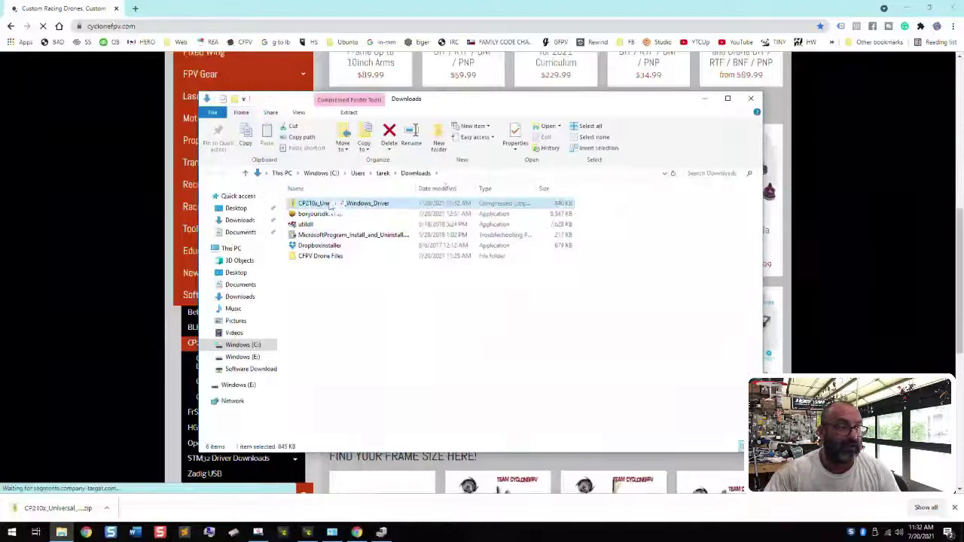
right_click(332, 205)
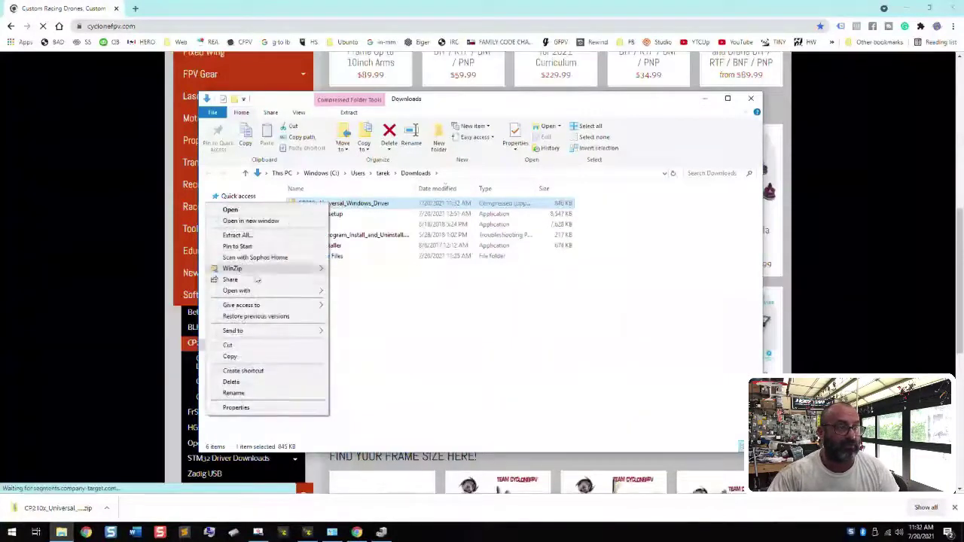
left_click(229, 357)
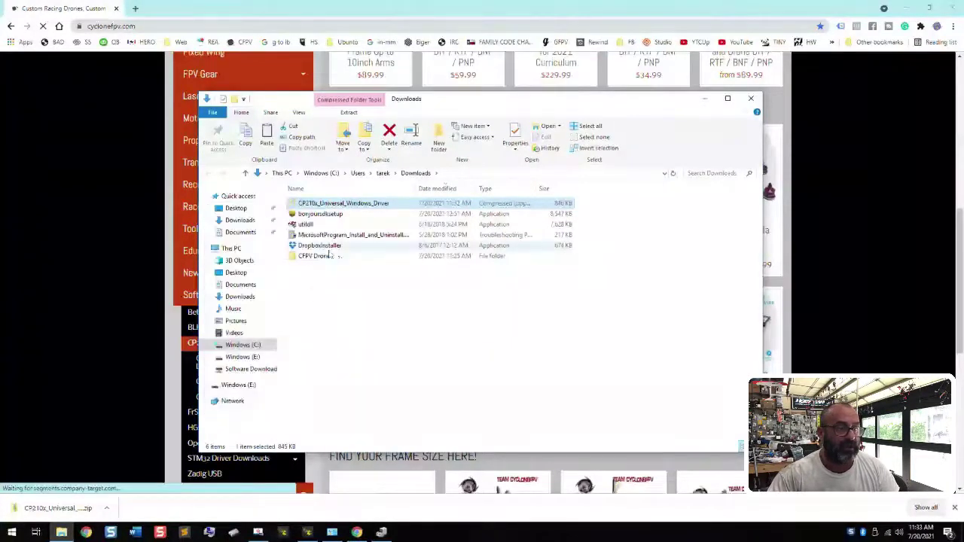
double_click(328, 259)
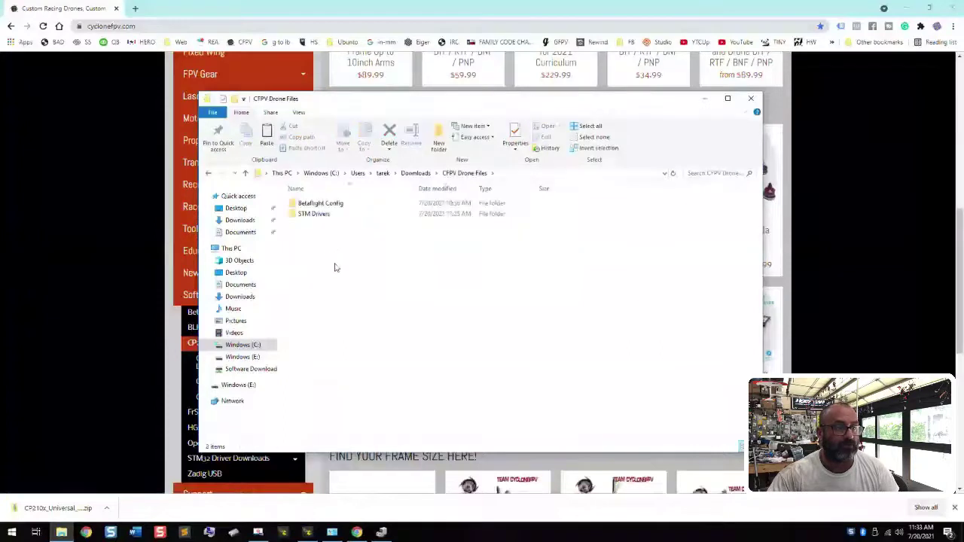
right_click(334, 267)
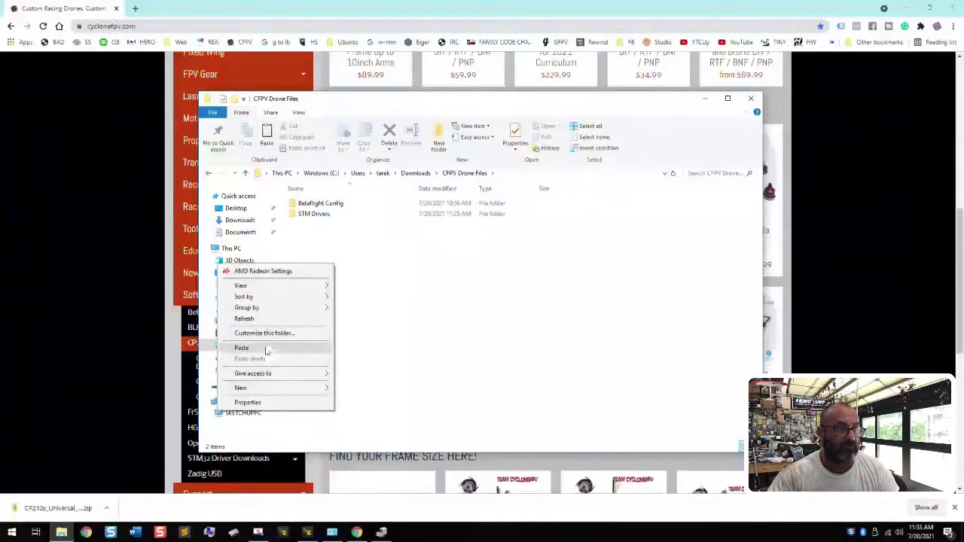
left_click(274, 348)
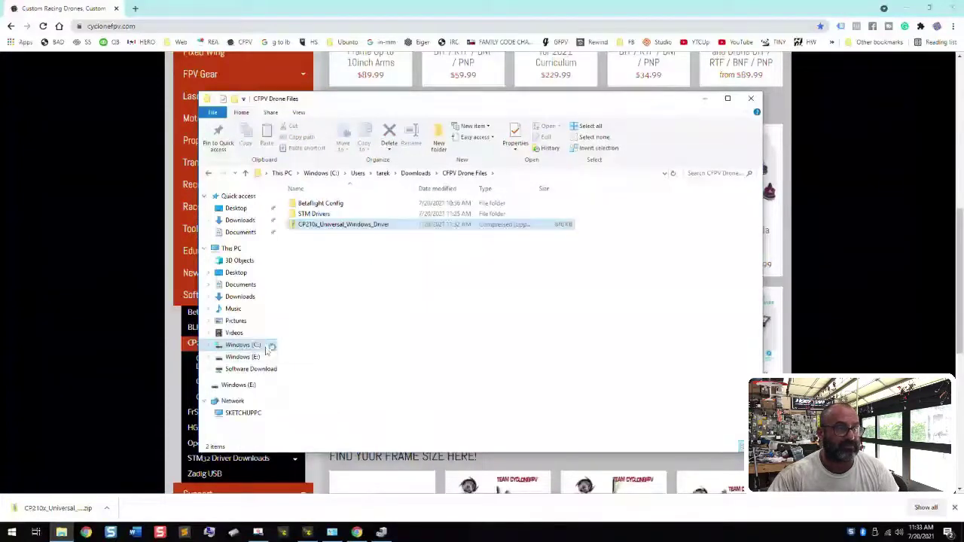
Create a folder named CP210X Drivers inside CFPV Drone Files and move the CP210x_Universal_Windows_Driver archive into it
left_click(404, 293)
left_click(438, 139)
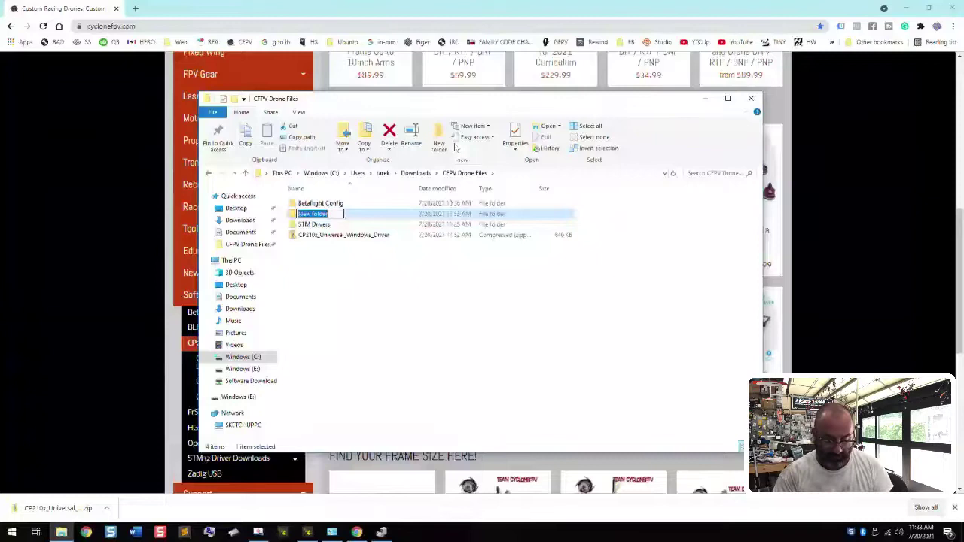
type("CP210")
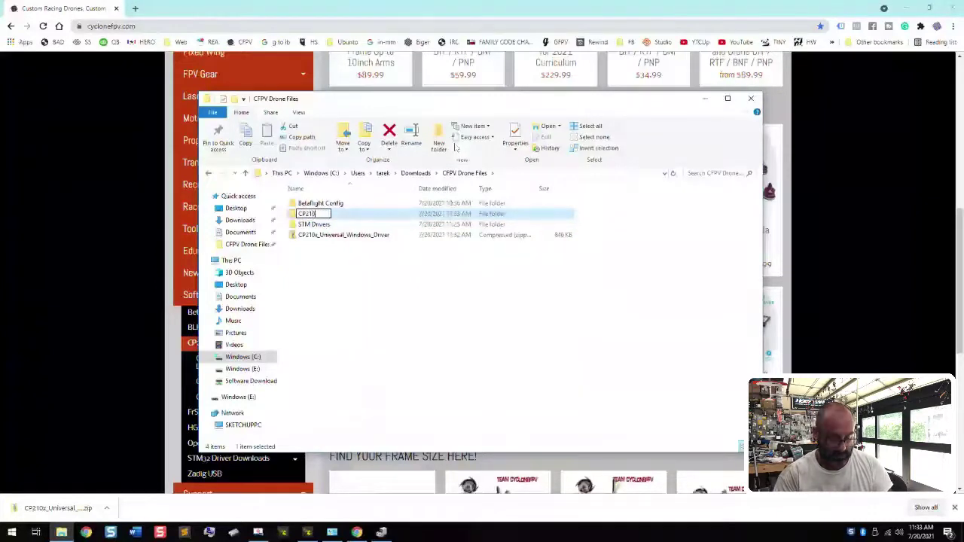
type("X Drivers")
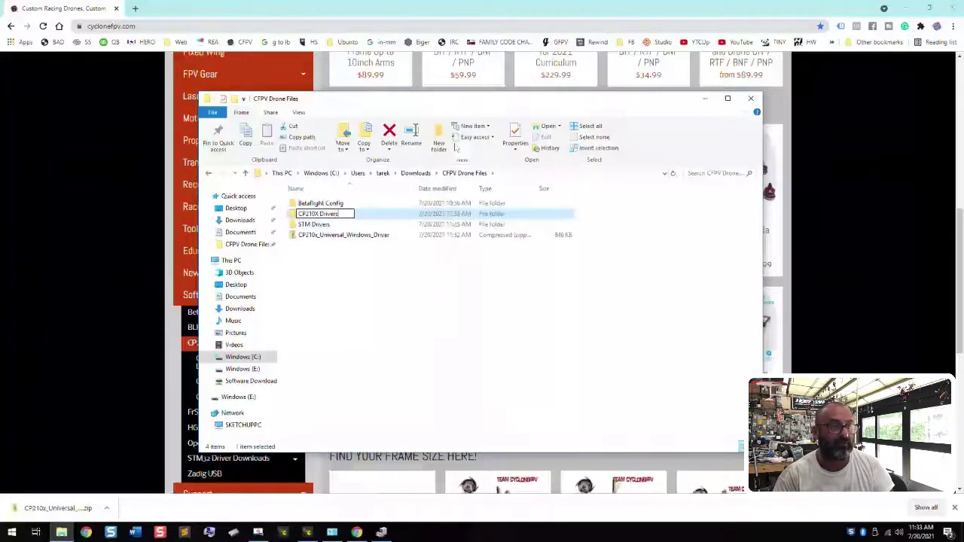
key("Return")
left_click_drag(325, 235, 318, 214)
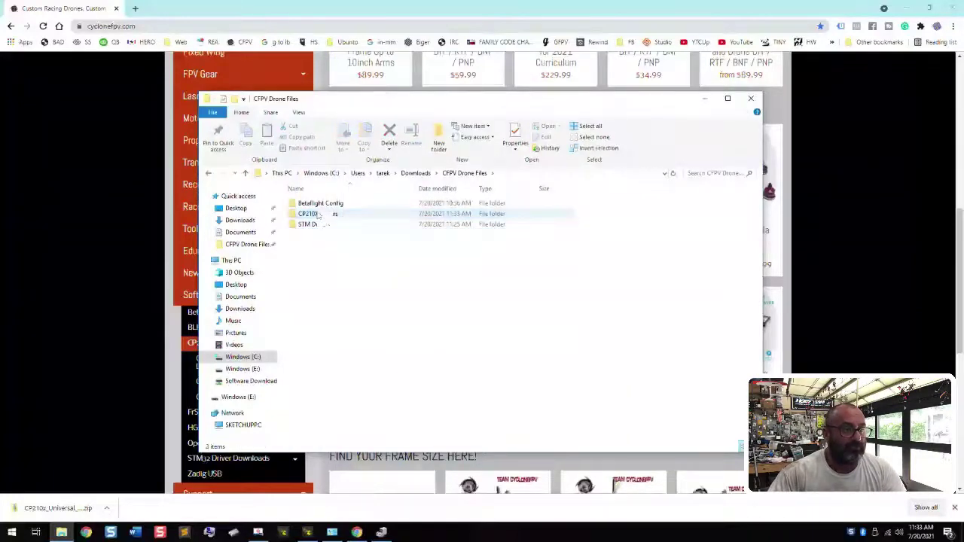
Extract the CP210x_Universal_Windows_Driver archive inside the CP210X Drivers folder, keeping the default destination
double_click(319, 213)
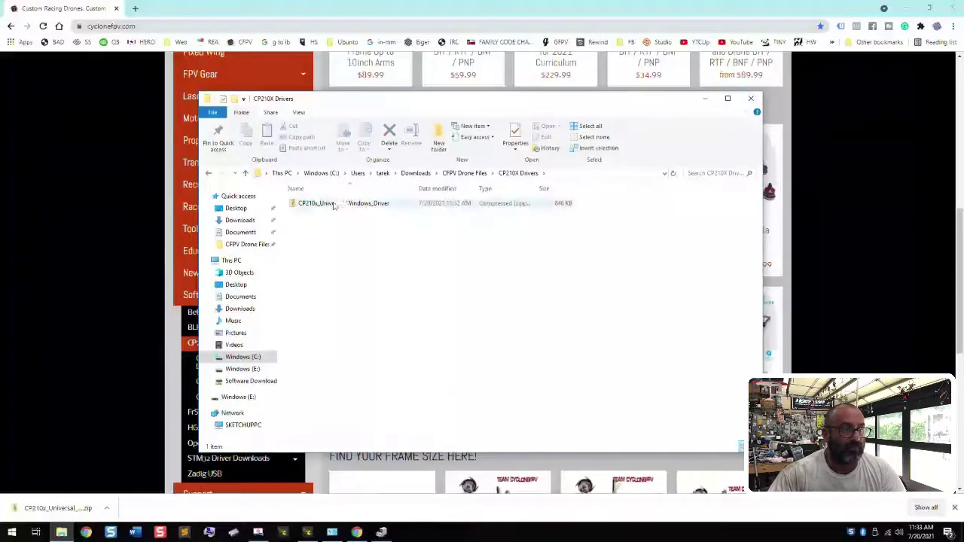
right_click(334, 205)
left_click(256, 235)
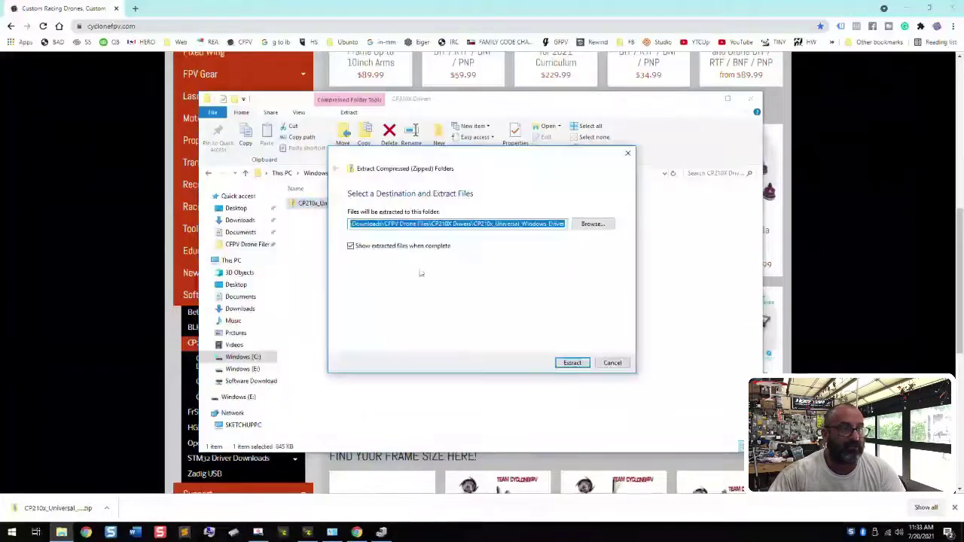
left_click(573, 365)
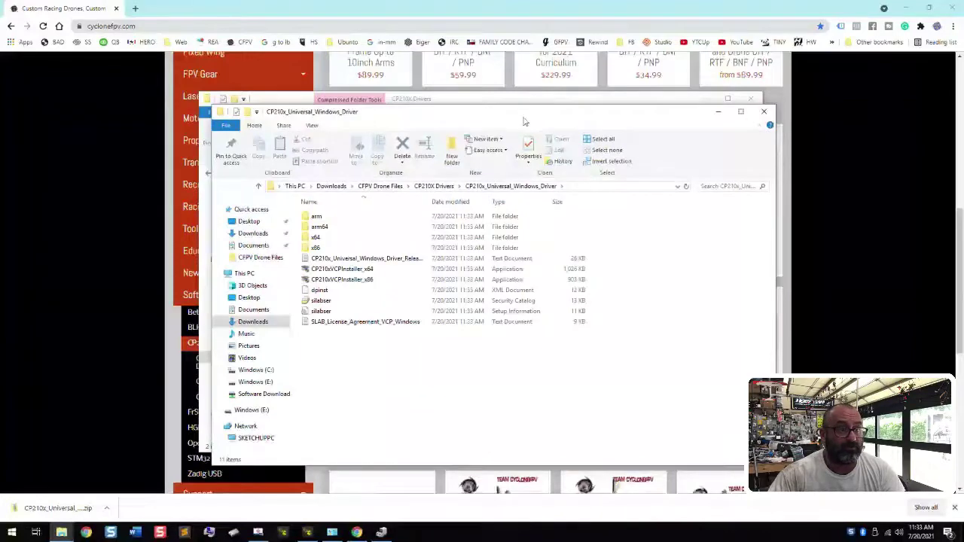
Install the driver with CP210xVCPInstaller_x64, keeping Device Manager open beside its folder, and expand Ports (COM & LPT) in Device Manager
left_click_drag(525, 122, 665, 117)
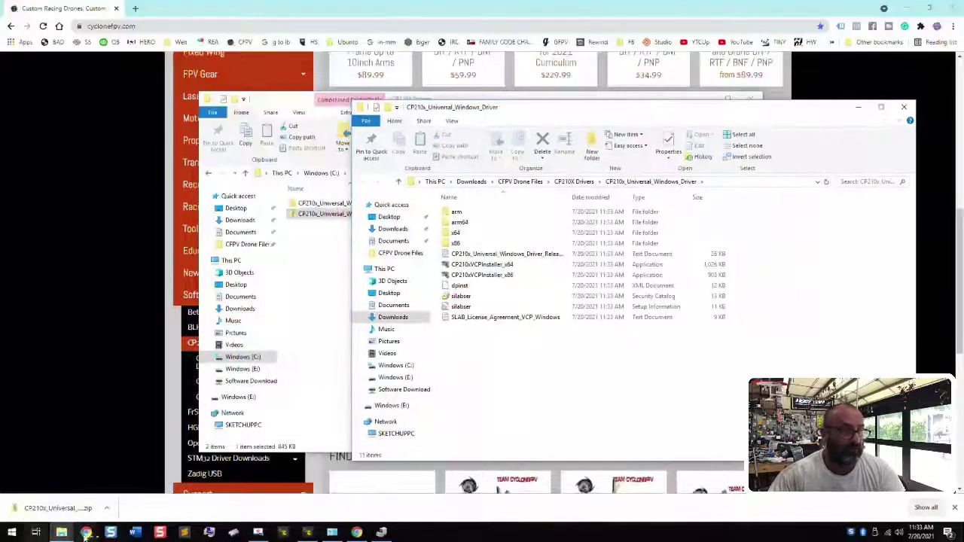
left_click(381, 533)
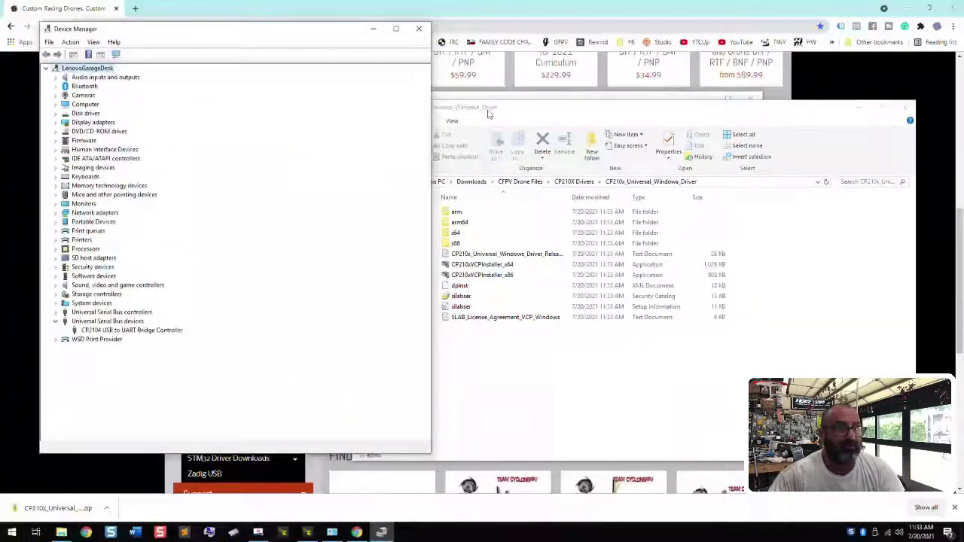
left_click_drag(488, 113, 516, 60)
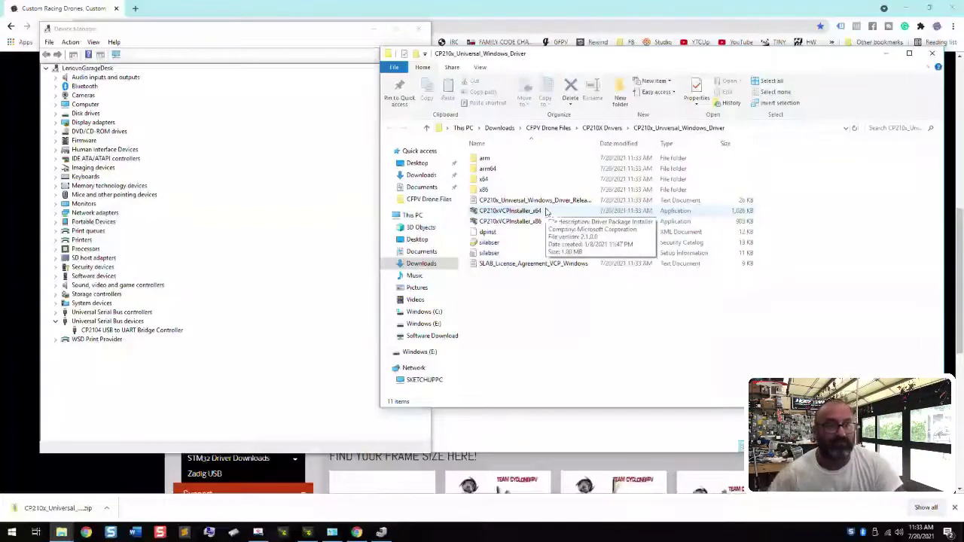
double_click(544, 213)
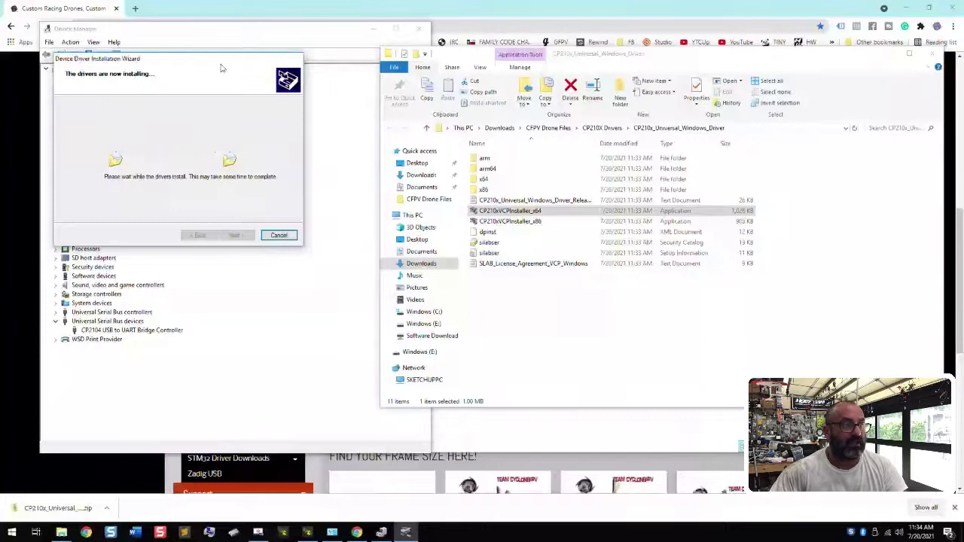
left_click_drag(221, 67, 647, 71)
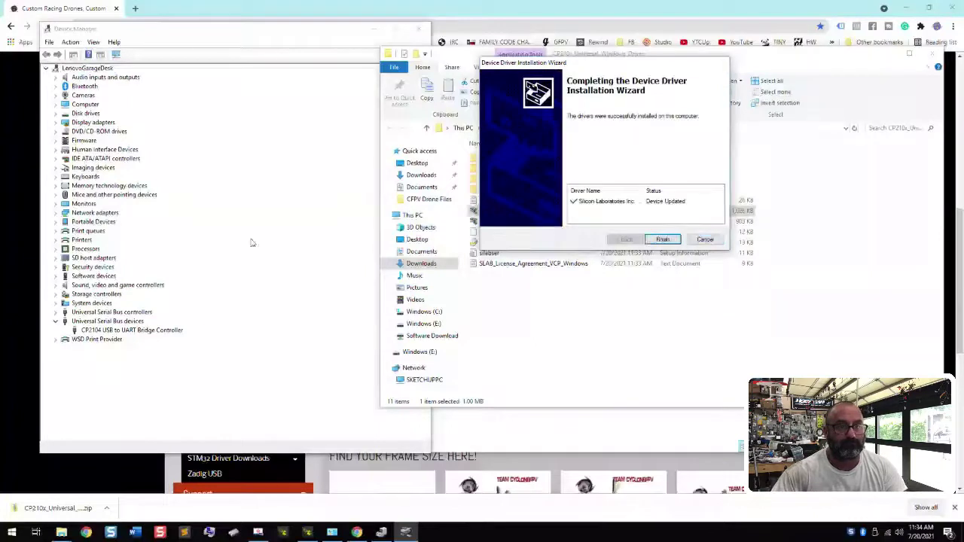
left_click(660, 239)
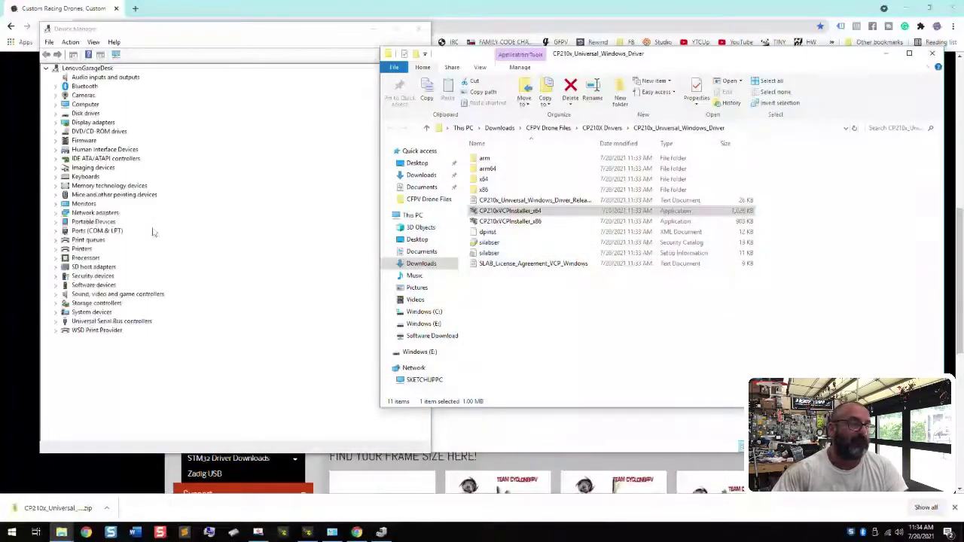
left_click(55, 231)
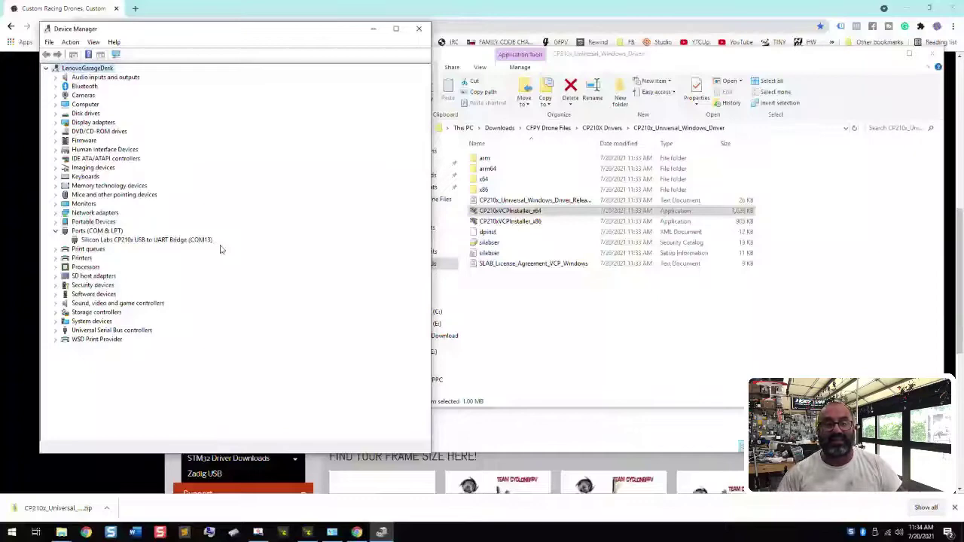
Switch to Betaflight Configurator, try to connect to the flight controller on COM13, and return to Device Manager to check its port
left_click(307, 532)
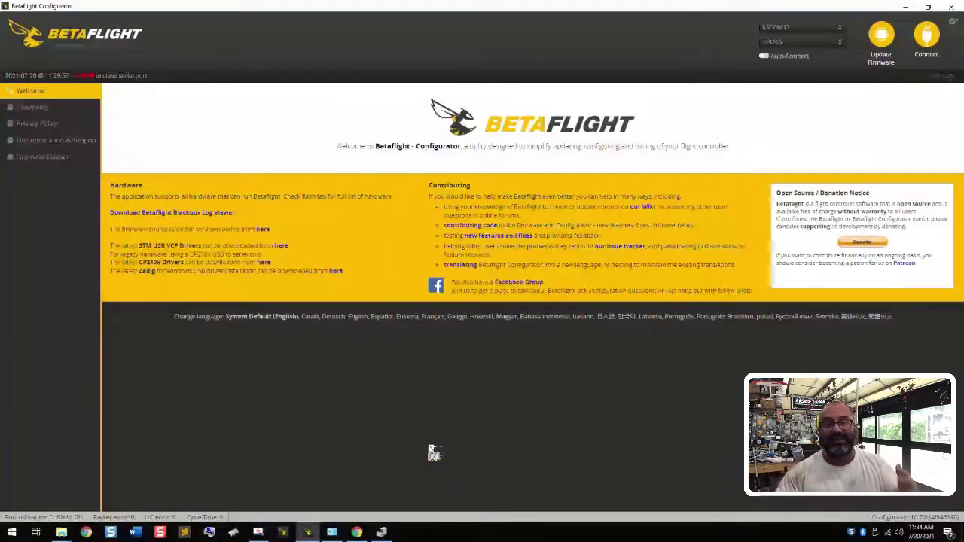
left_click(932, 42)
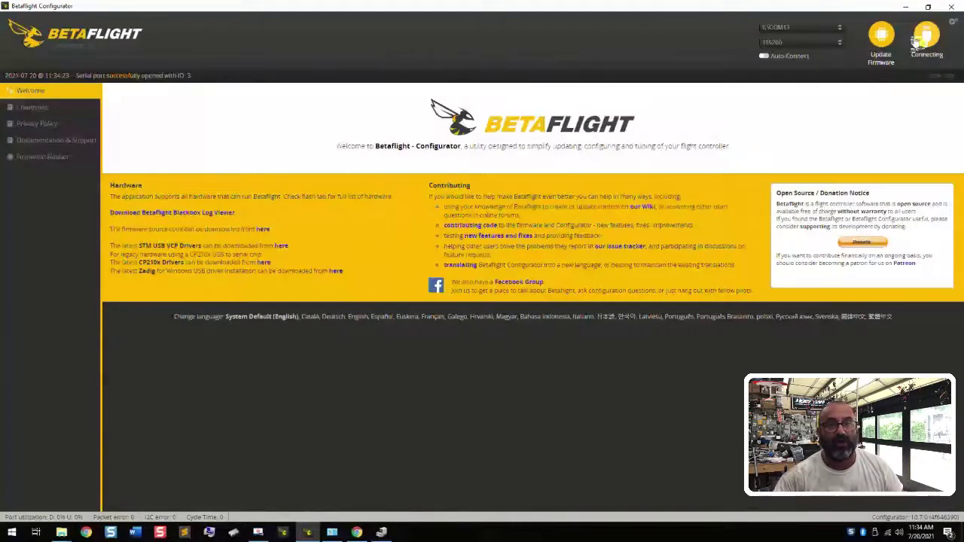
left_click(917, 43)
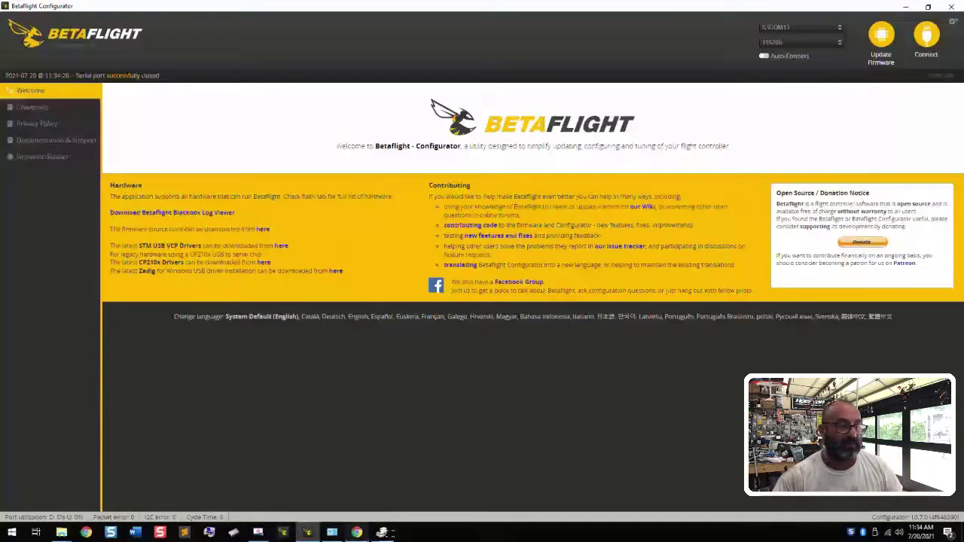
left_click(382, 533)
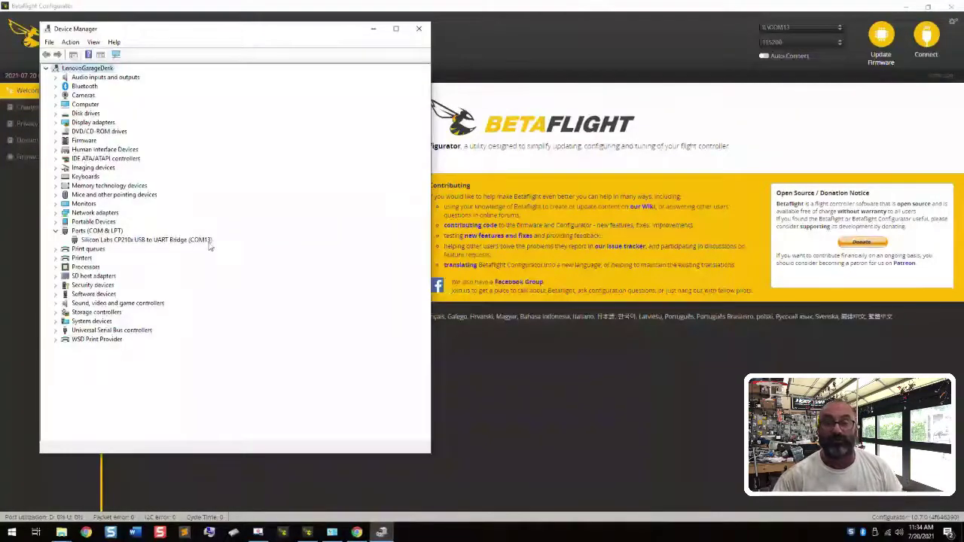